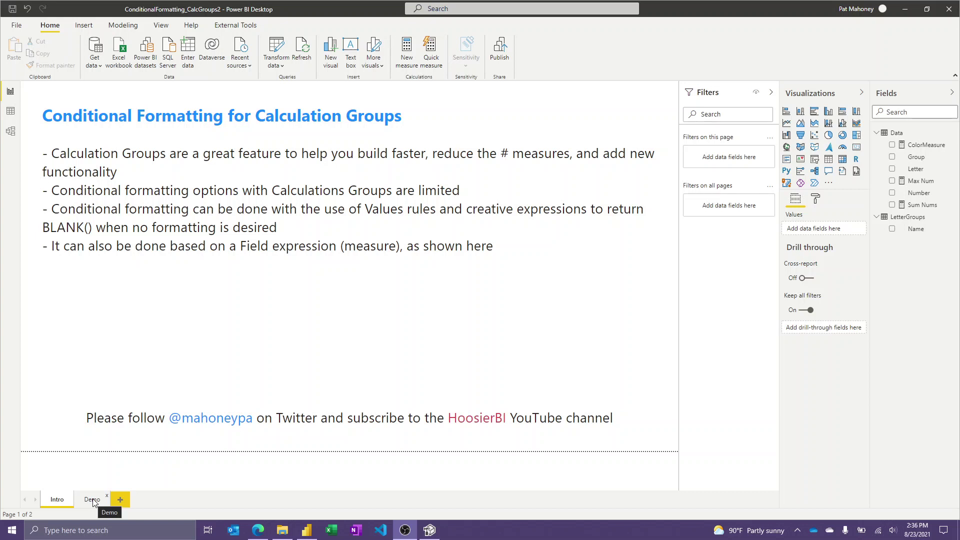
- Switch to the Demo page showing the colour-coded group matrix and hex code table
{"action": "left_click", "coordinate": [93, 500]}
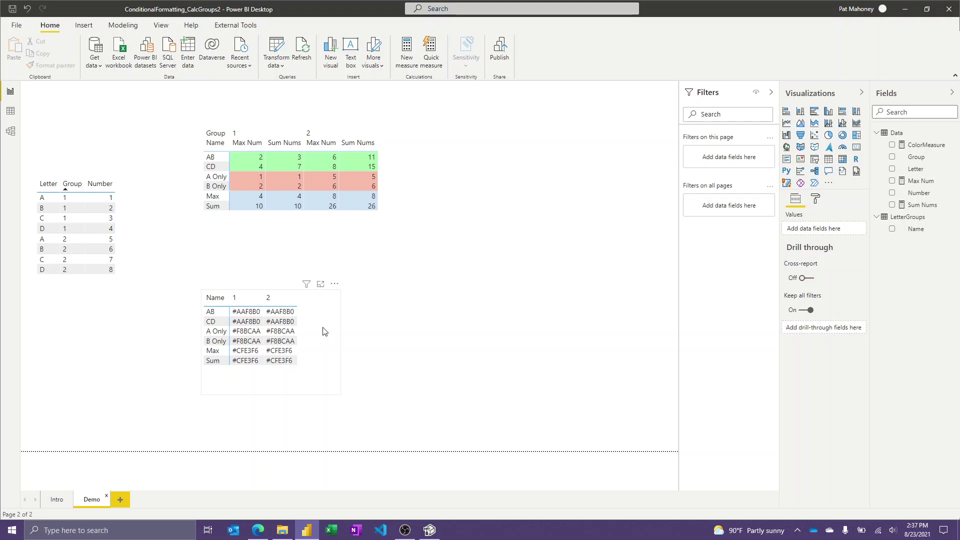
- Select the lower colour-code table and bring up the ColorMeasure DAX formula in the formula bar
{"action": "left_click", "coordinate": [325, 331]}
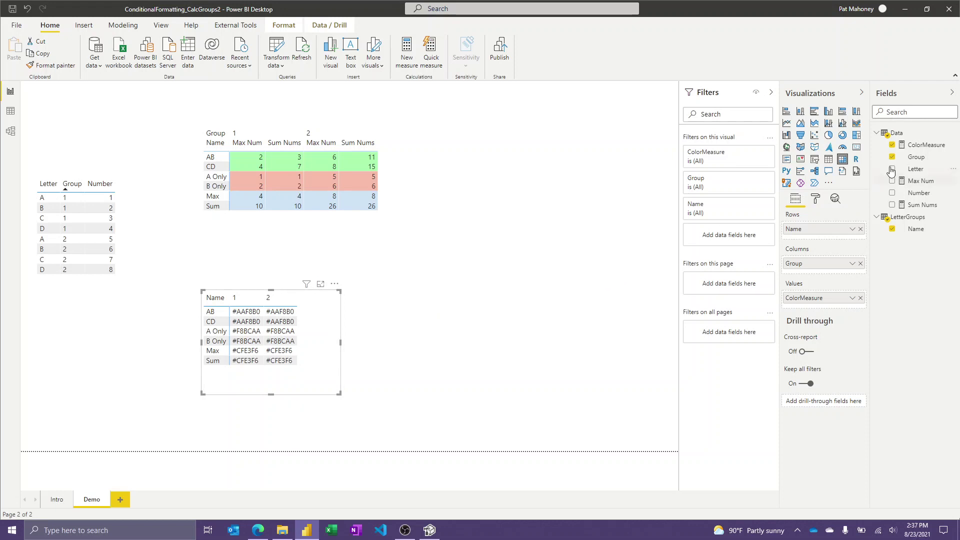
{"action": "left_click", "coordinate": [920, 148]}
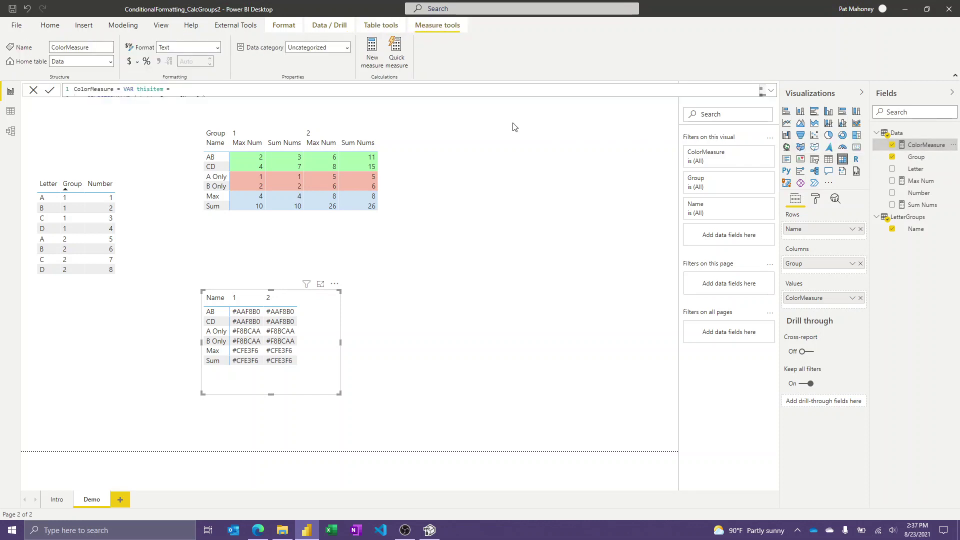
{"action": "left_click", "coordinate": [771, 91]}
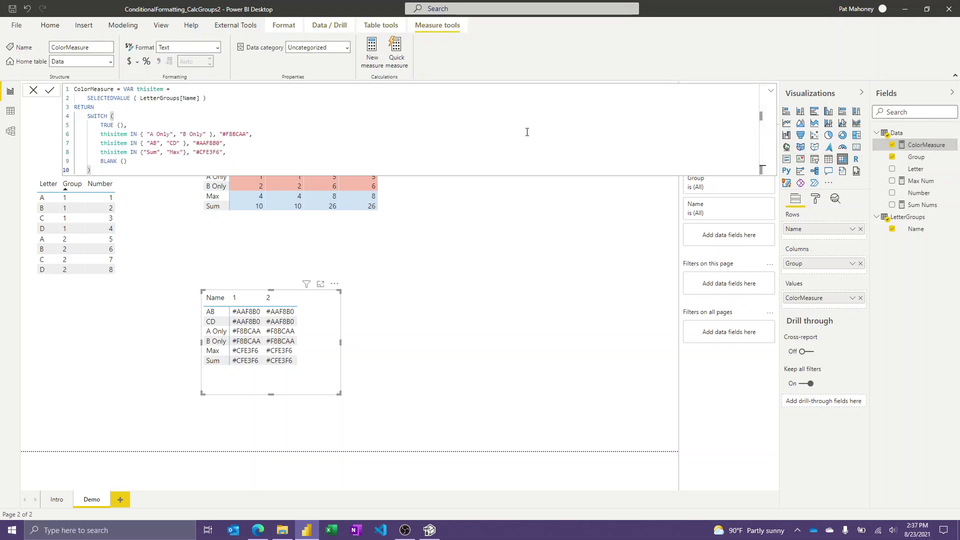
{"action": "scroll", "coordinate": [293, 125], "scroll_direction": "up", "scroll_amount": 5, "text": "ctrl"}
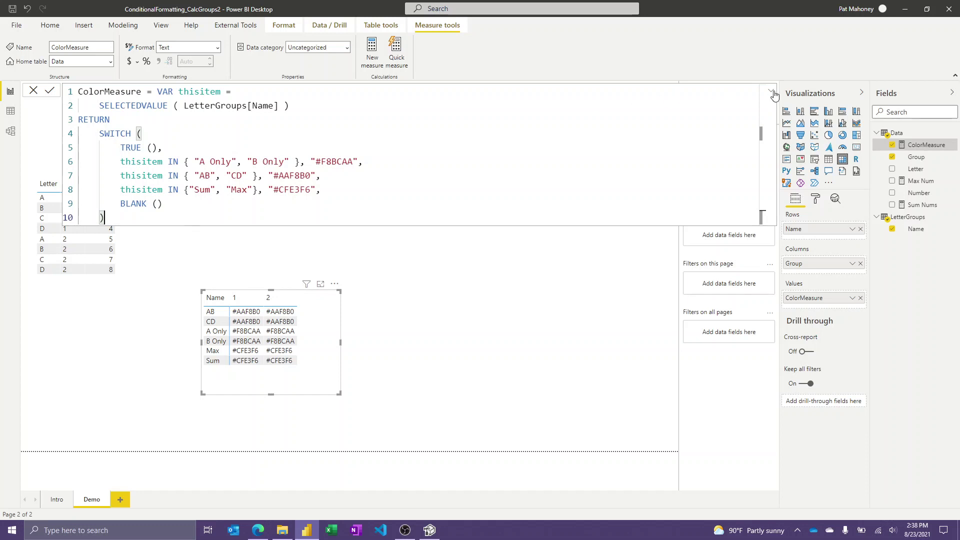
{"action": "left_click", "coordinate": [771, 91]}
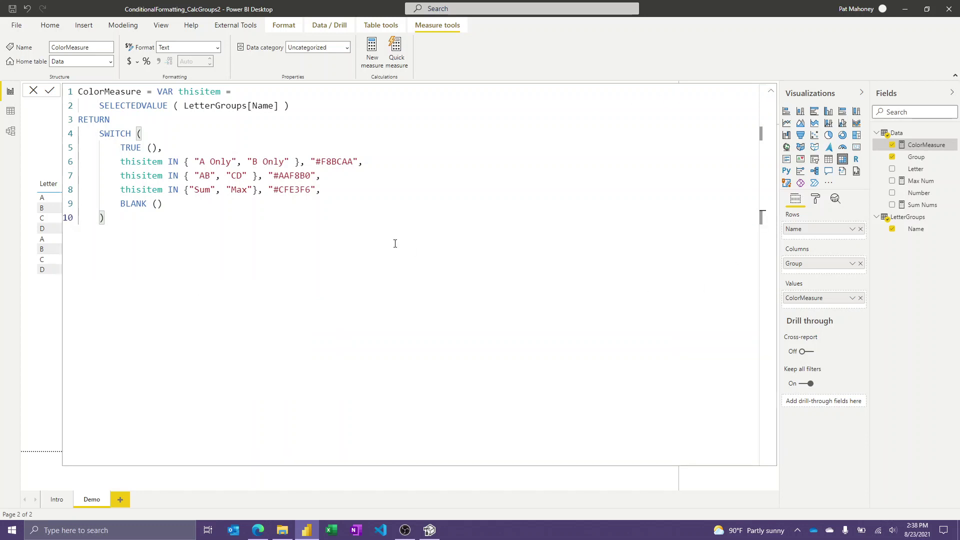
{"action": "left_click", "coordinate": [771, 93]}
- Inspect the matrix's Max Num background colour rule (Field value, ColorMeasure) and cancel without changes
{"action": "left_click", "coordinate": [388, 206]}
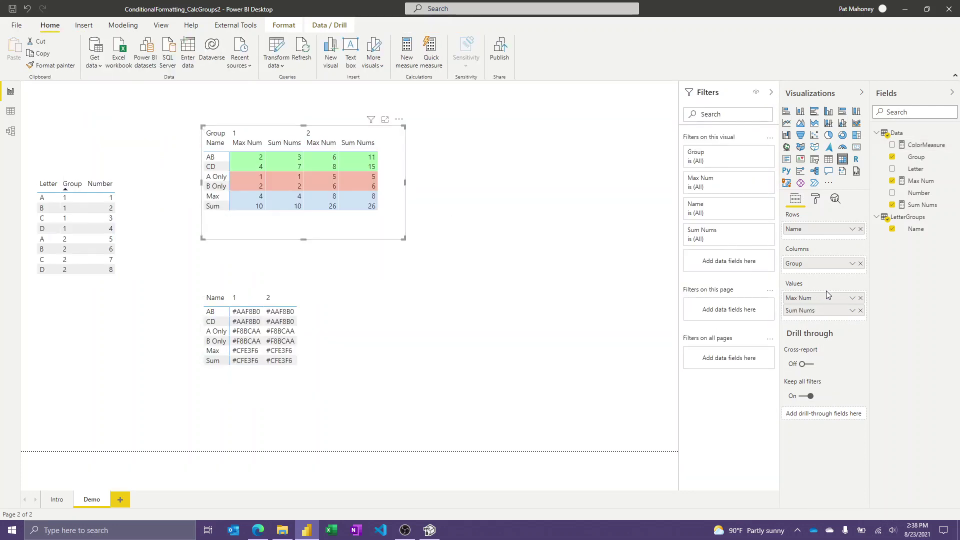
{"action": "left_click", "coordinate": [852, 298]}
{"action": "mouse_move", "coordinate": [828, 358]}
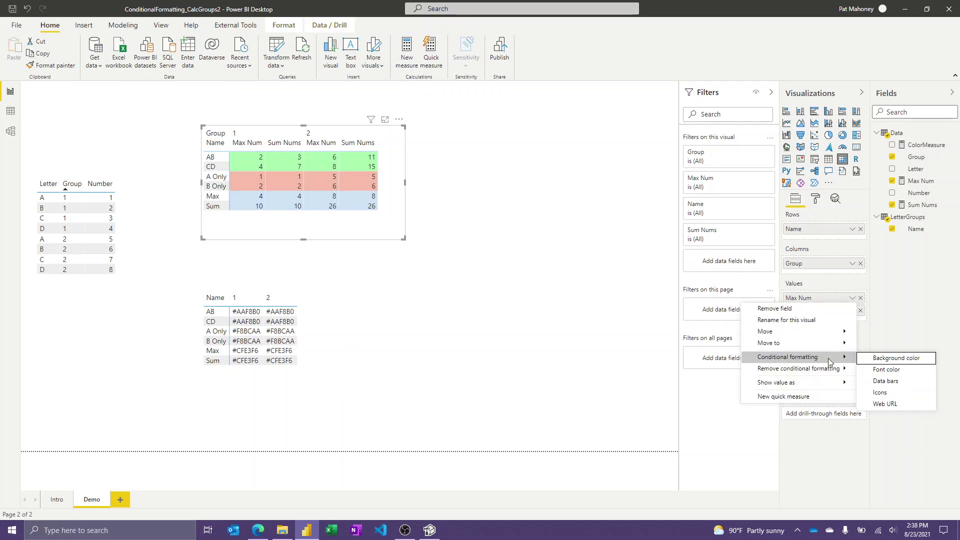
{"action": "left_click", "coordinate": [866, 359]}
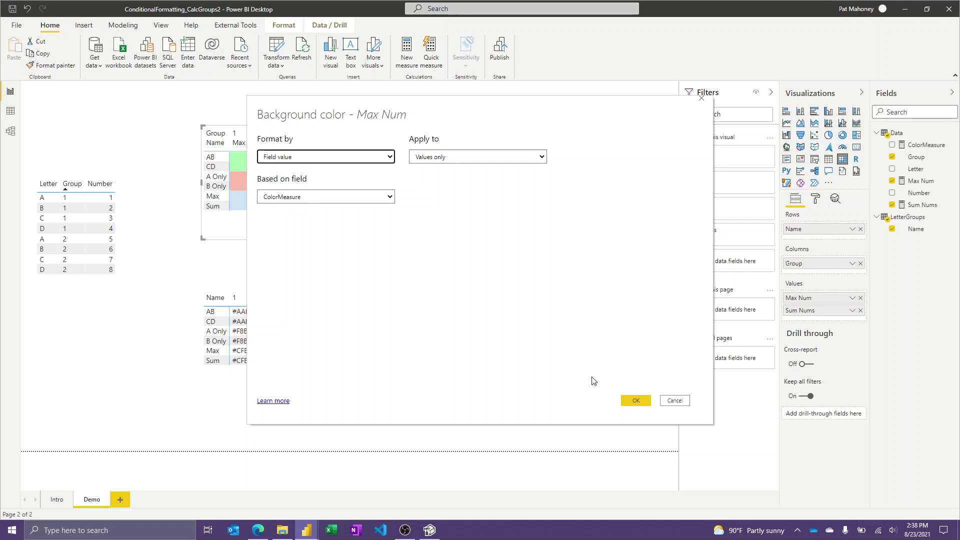
{"action": "left_click", "coordinate": [675, 401]}
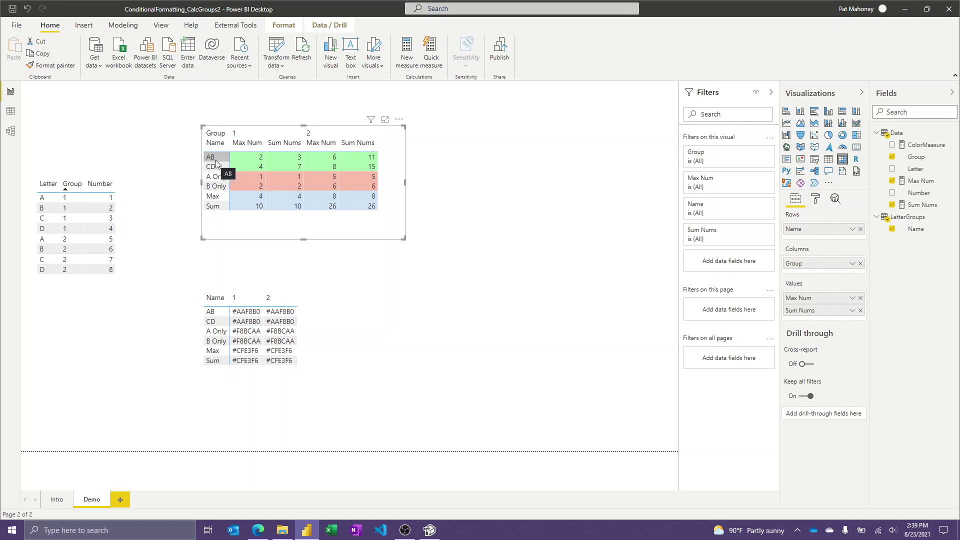
- Bring Tabular Editor up full screen and view the AB and CD calculation items' expressions
{"action": "left_click", "coordinate": [430, 530]}
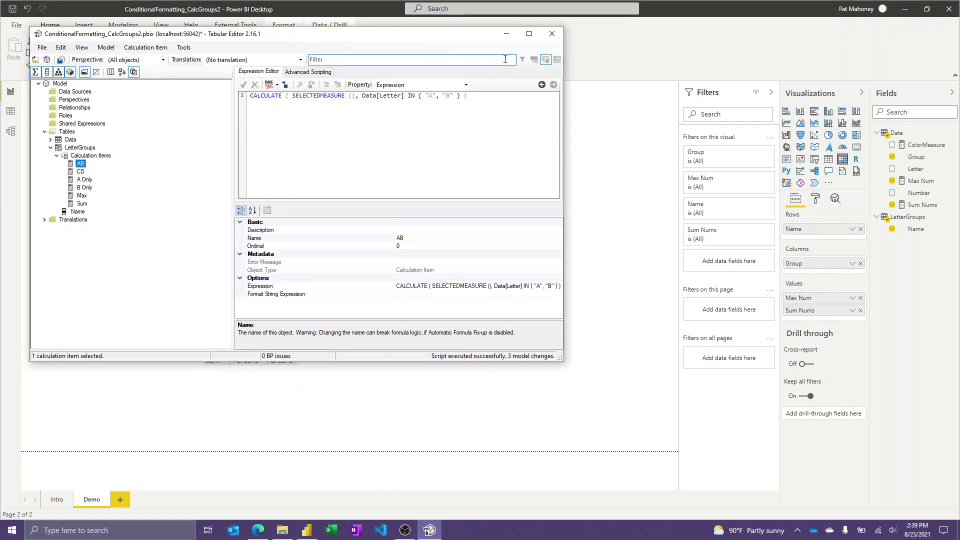
{"action": "left_click", "coordinate": [529, 34]}
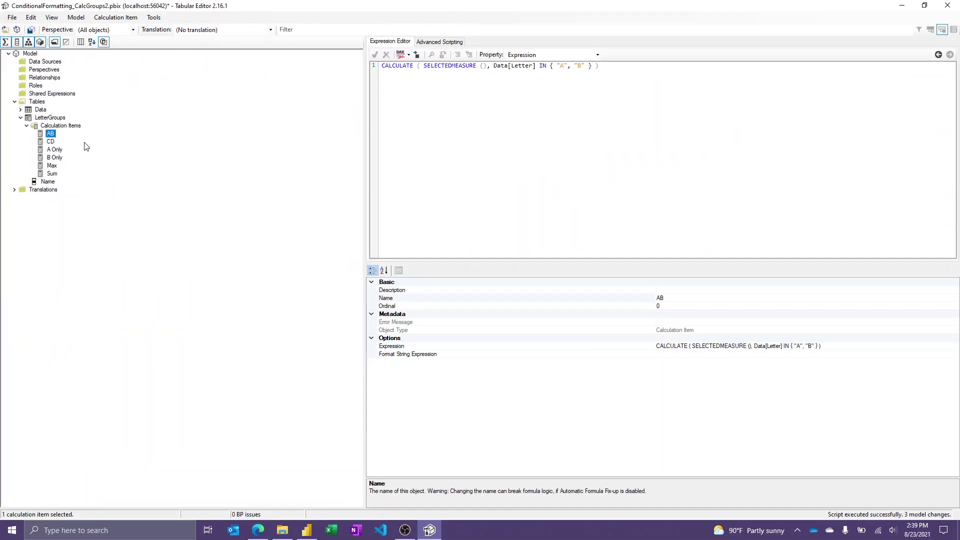
{"action": "left_click", "coordinate": [51, 135]}
{"action": "key", "text": "Escape"}
{"action": "left_click", "coordinate": [52, 142]}
- Examine the Max item's IF condition passing ColorMeasure through, then display the Sum item's expression
{"action": "left_click", "coordinate": [55, 167]}
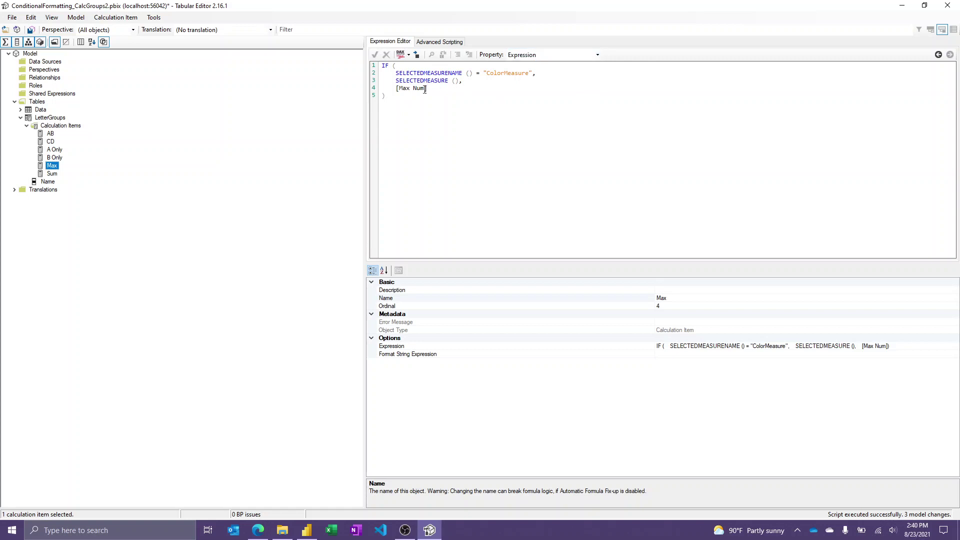
{"action": "left_click_drag", "start_coordinate": [467, 83], "coordinate": [375, 69]}
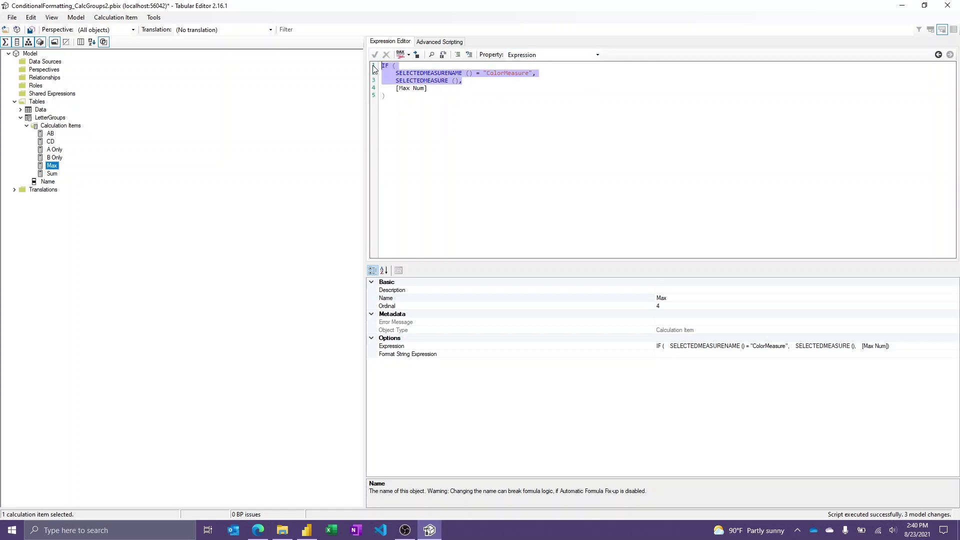
{"action": "left_click", "coordinate": [433, 96]}
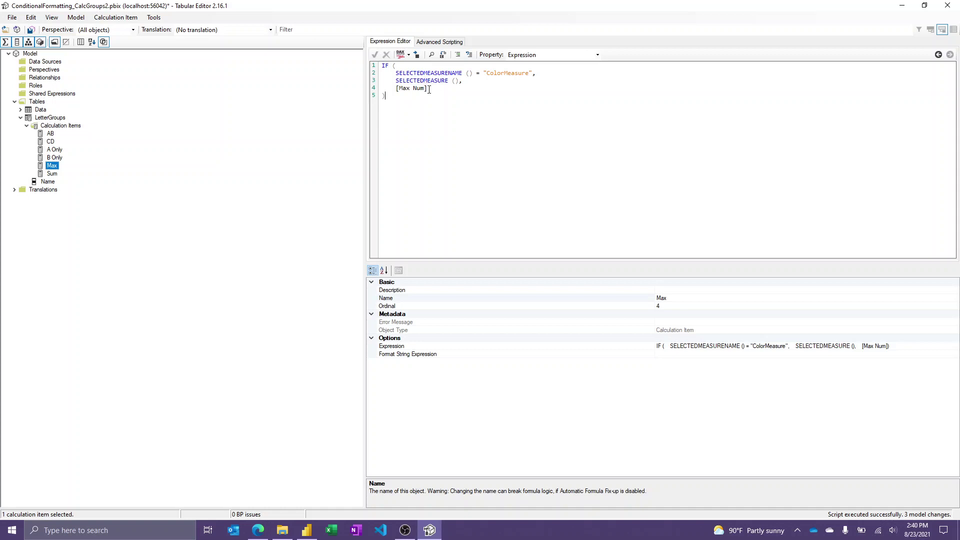
{"action": "left_click", "coordinate": [54, 174]}
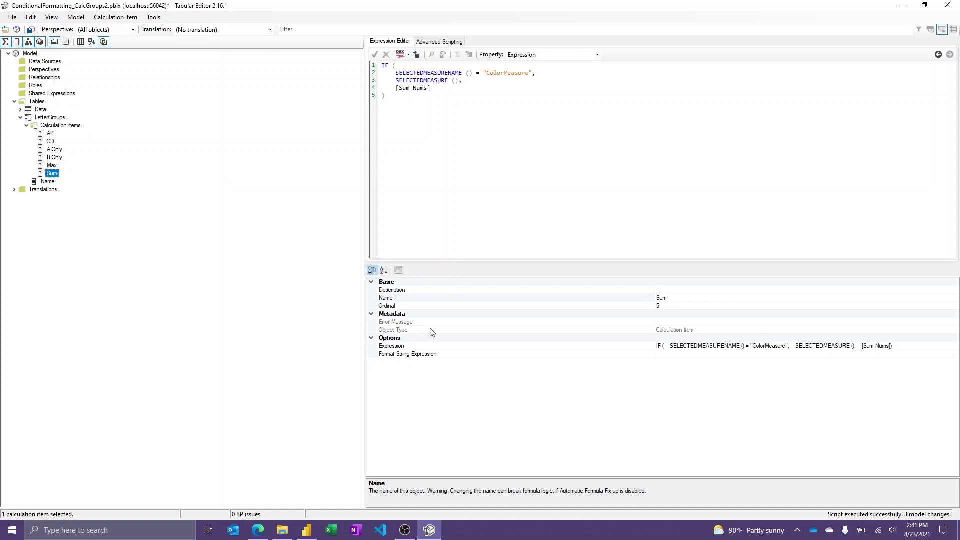
- Back in Power BI, inspect the colour-code matrix, minimise Tabular Editor, and deselect the visual
{"action": "left_click", "coordinate": [307, 533]}
{"action": "left_click", "coordinate": [316, 340]}
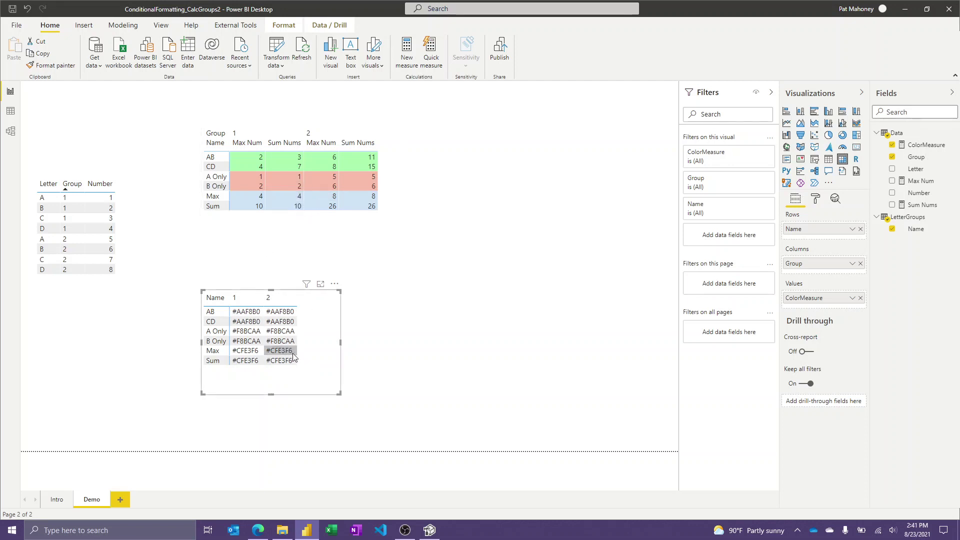
{"action": "left_click", "coordinate": [435, 534]}
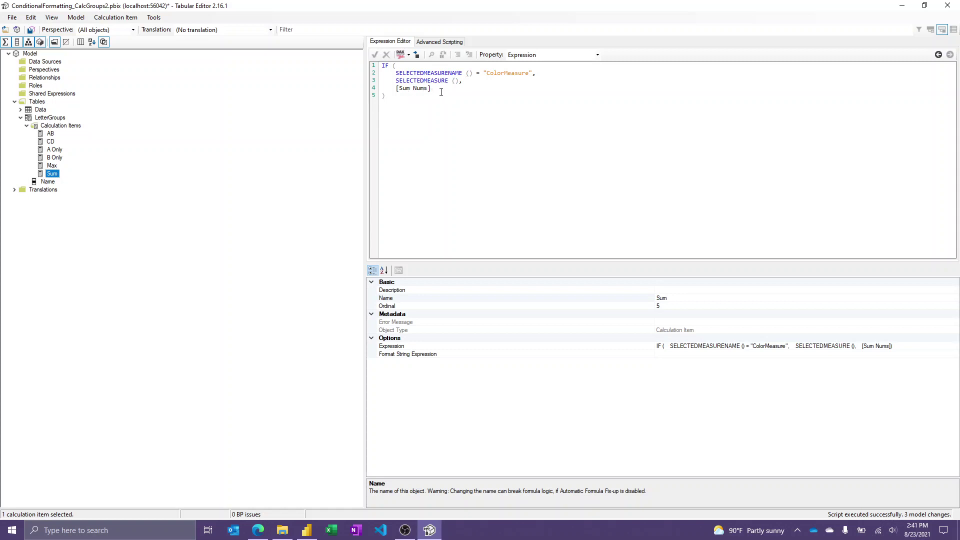
{"action": "left_click", "coordinate": [901, 6]}
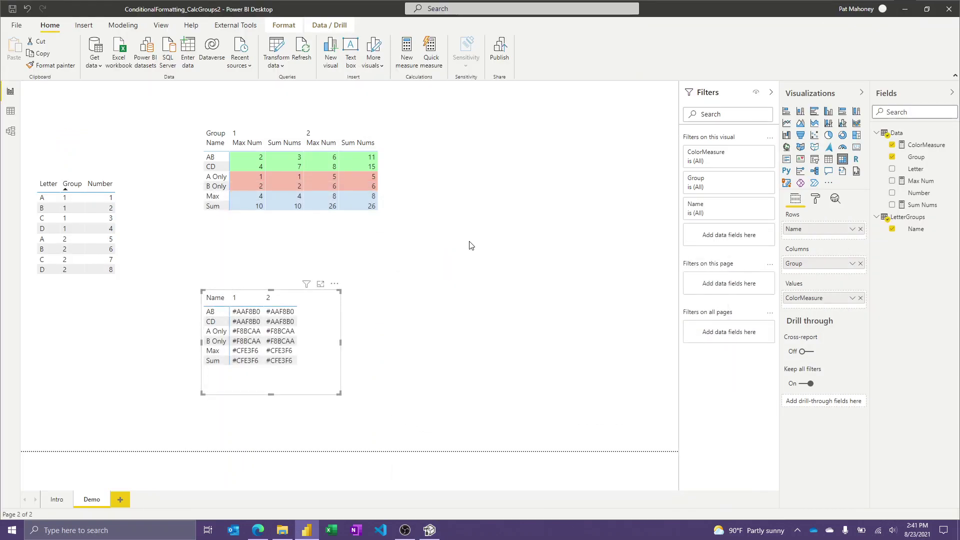
{"action": "left_click", "coordinate": [471, 243]}
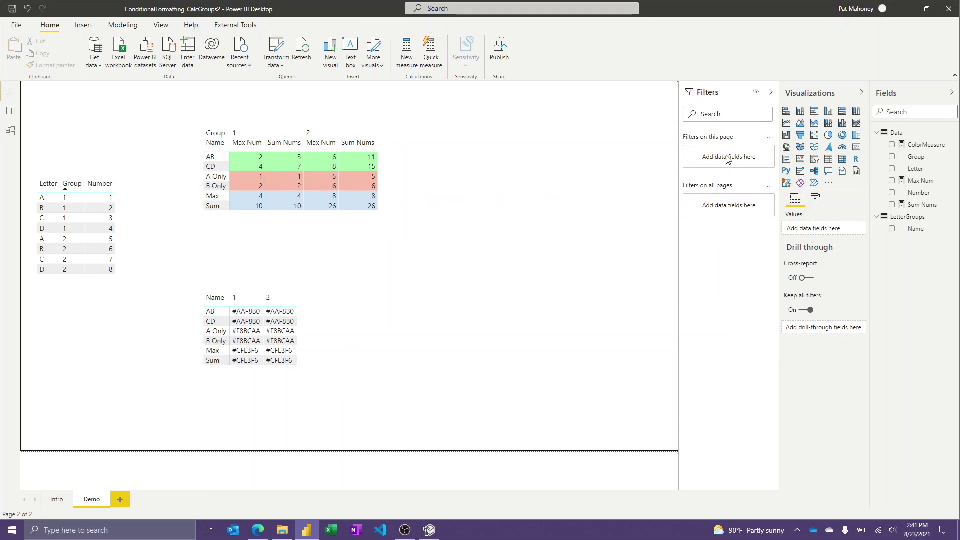
- Expand the full ColorMeasure formula and highlight its SELECTEDVALUE expression on line 2
{"action": "left_click", "coordinate": [914, 146]}
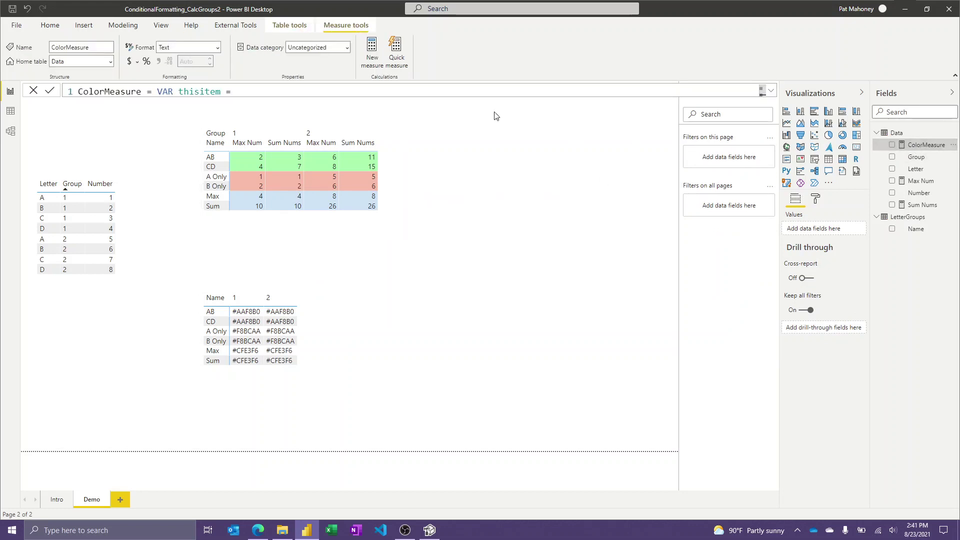
{"action": "left_click", "coordinate": [770, 90]}
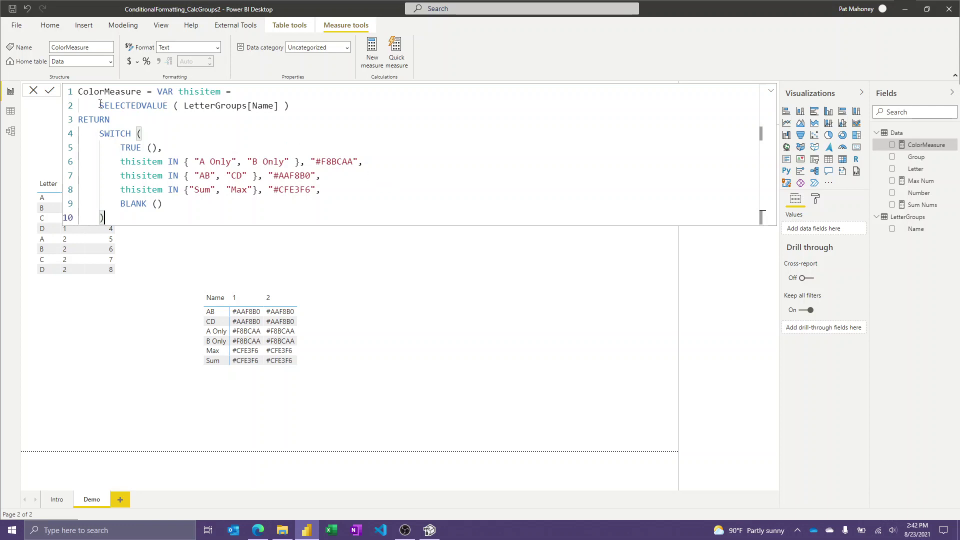
{"action": "left_click_drag", "start_coordinate": [99, 106], "coordinate": [289, 105]}
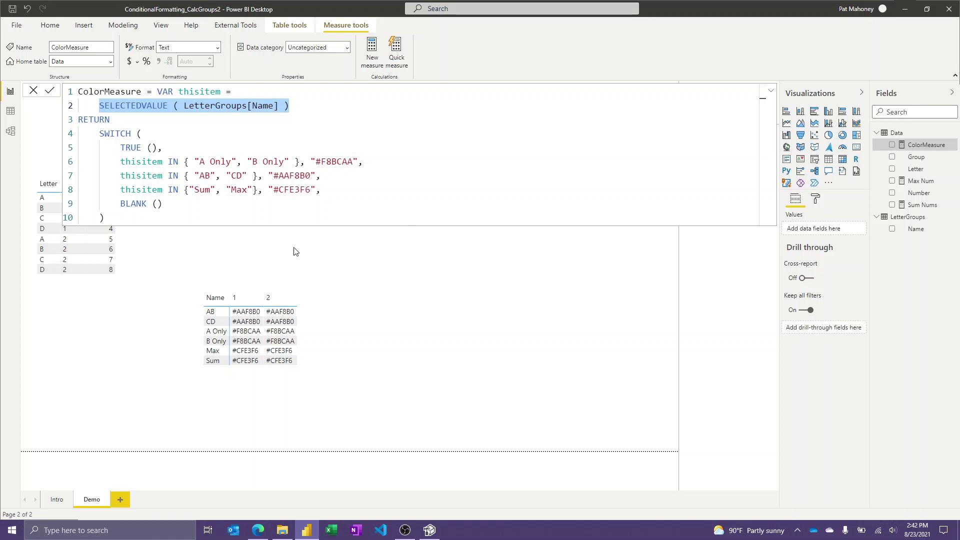
- Glance at the Sum item in Tabular Editor, collapse the formula bar, and go to the Intro page
{"action": "left_click", "coordinate": [429, 528]}
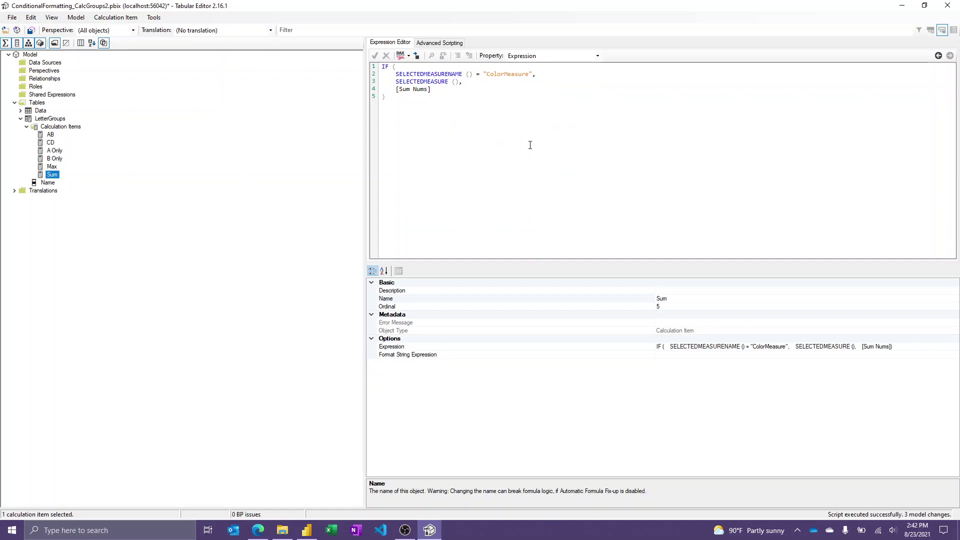
{"action": "left_click", "coordinate": [901, 5]}
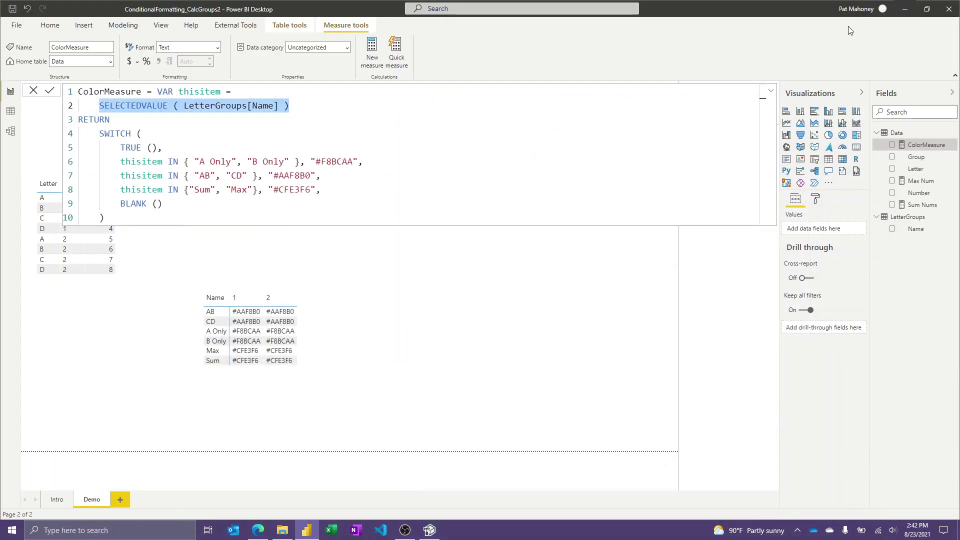
{"action": "left_click", "coordinate": [771, 93]}
{"action": "left_click", "coordinate": [771, 91]}
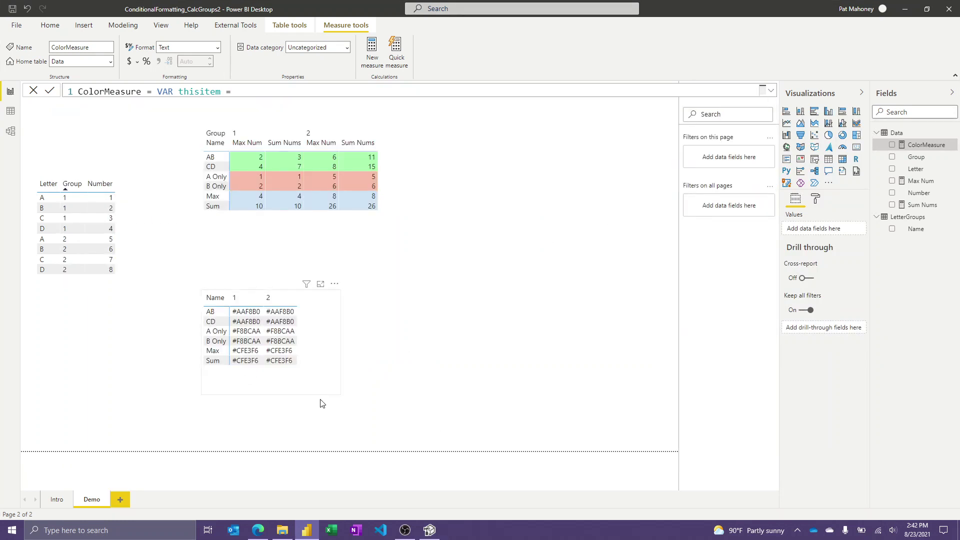
{"action": "left_click", "coordinate": [58, 500]}
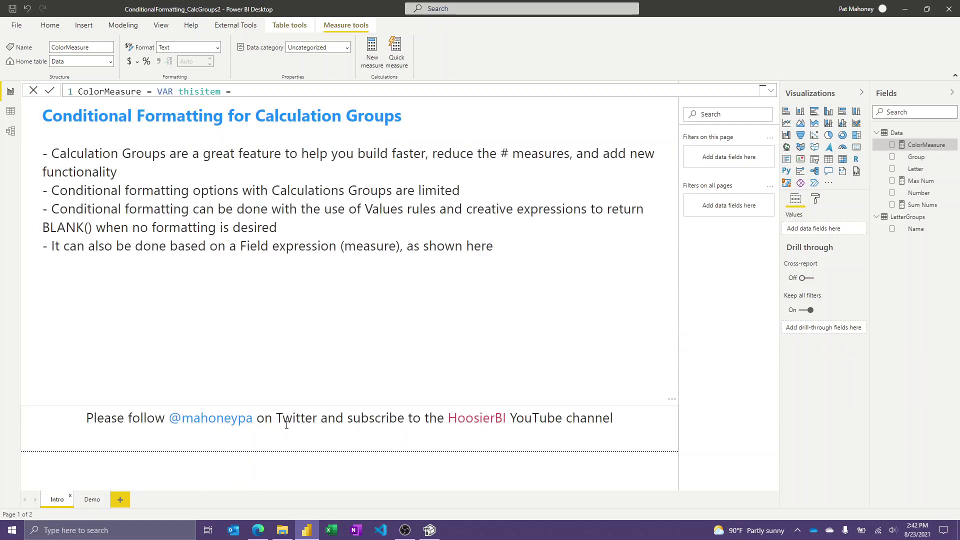